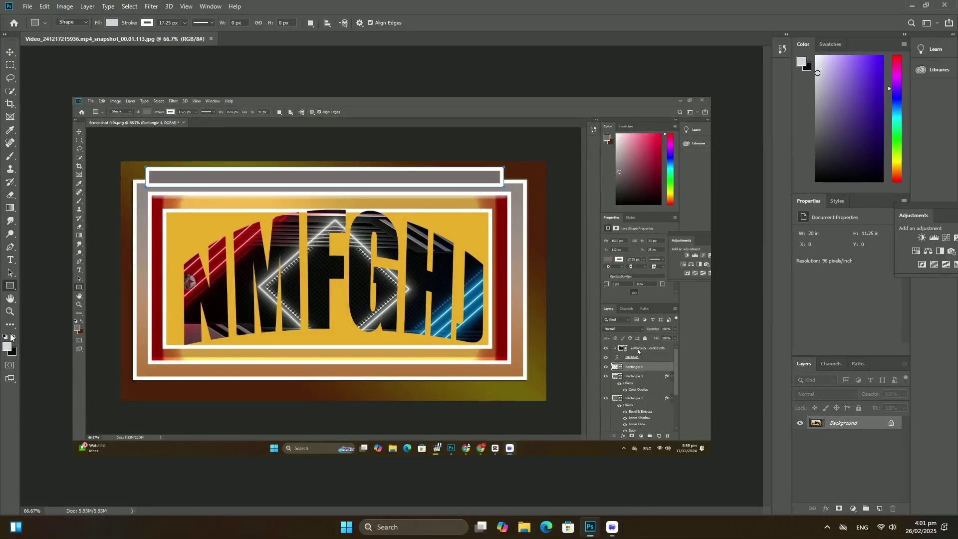
Fill the canvas with a black-to-light-grey angle gradient radiating from near the centre
{"action": "left_click", "coordinate": [13, 337]}
{"action": "left_click", "coordinate": [11, 207]}
{"action": "left_click_drag", "start_coordinate": [347, 257], "coordinate": [369, 284]}
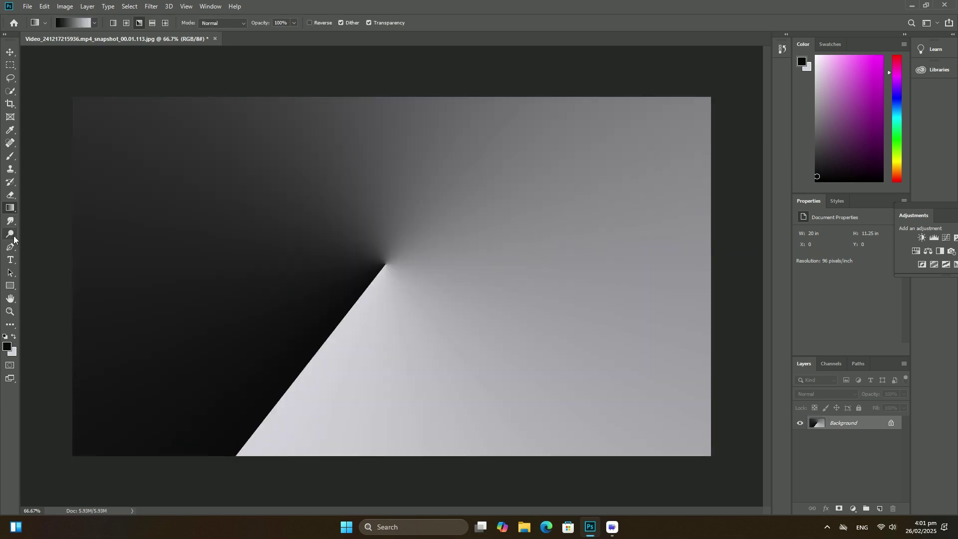
Draw a circle with the Ellipse Tool in the upper left of the canvas
{"action": "right_click", "coordinate": [11, 286]}
{"action": "left_click", "coordinate": [52, 297]}
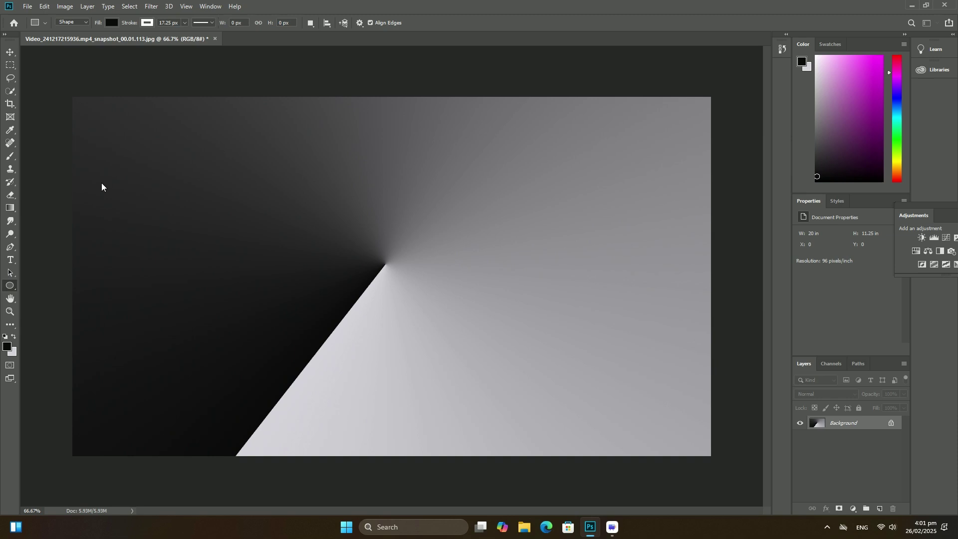
{"action": "left_click_drag", "start_coordinate": [131, 134], "coordinate": [319, 321]}
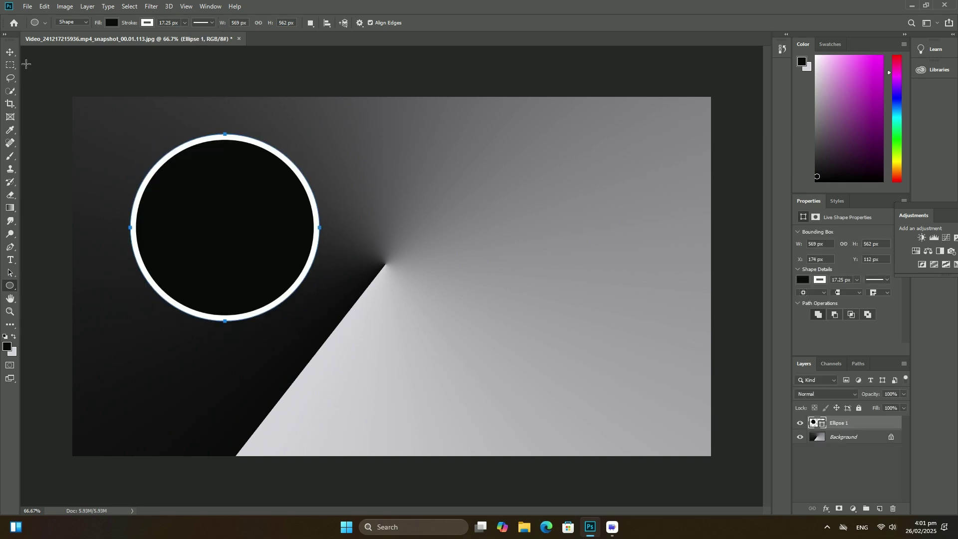
Place the geometric pattern, clip it inside the left circle, and draw a second circle on the right
{"action": "left_click", "coordinate": [27, 7]}
{"action": "left_click", "coordinate": [62, 195]}
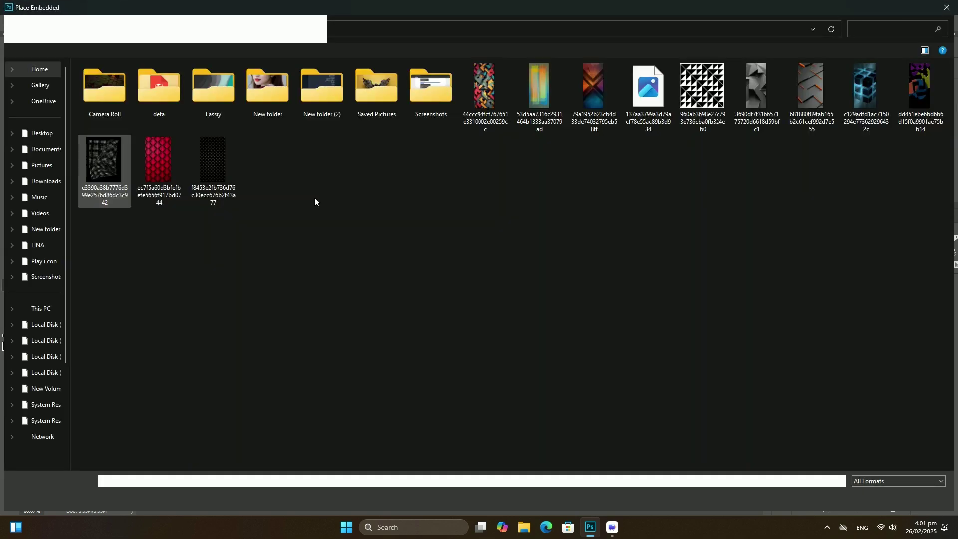
{"action": "double_click", "coordinate": [484, 88]}
{"action": "mouse_move", "coordinate": [414, 293]}
{"action": "left_mouse_down"}
{"action": "mouse_move", "coordinate": [210, 275]}
{"action": "mouse_move", "coordinate": [312, 256]}
{"action": "mouse_move", "coordinate": [257, 268]}
{"action": "left_mouse_up"}
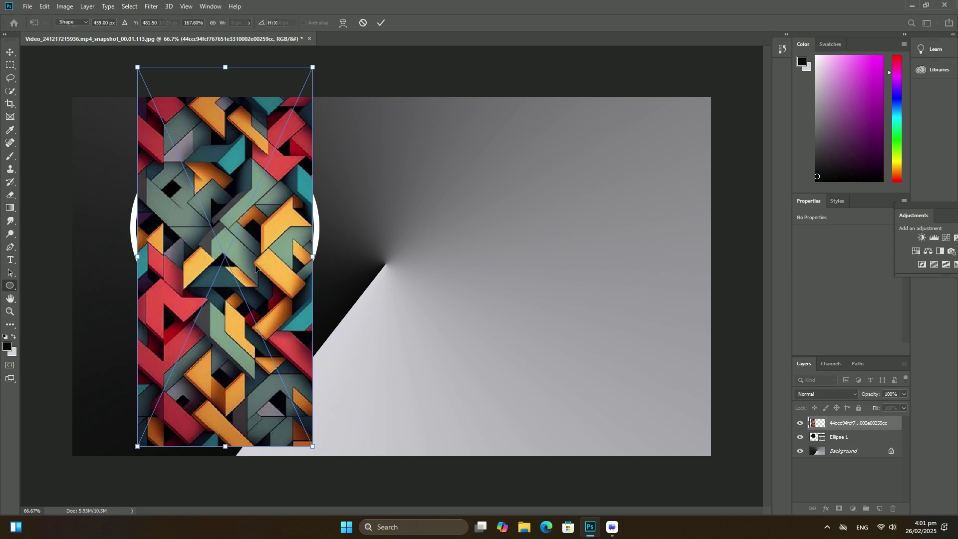
{"action": "key", "text": "Return"}
{"action": "right_click", "coordinate": [822, 417]}
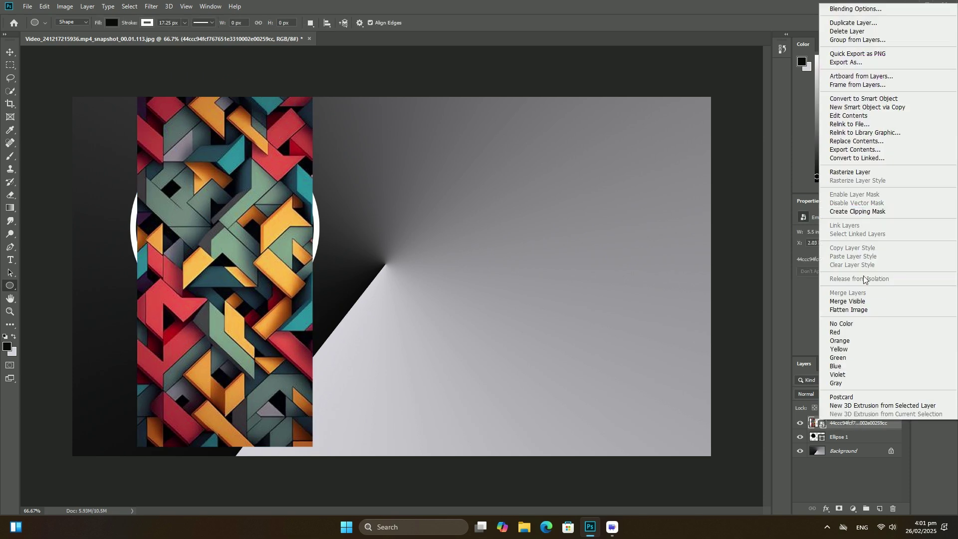
{"action": "left_click", "coordinate": [861, 213]}
{"action": "left_click_drag", "start_coordinate": [462, 156], "coordinate": [650, 345]}
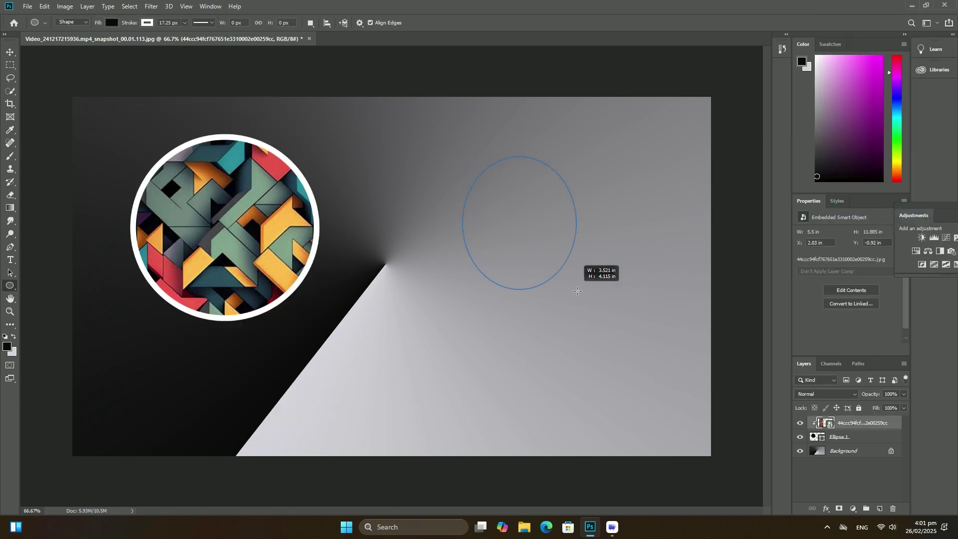
Place another copy of the geometric pattern, scaled to cover the right circle
{"action": "left_click", "coordinate": [28, 10]}
{"action": "left_click", "coordinate": [44, 201]}
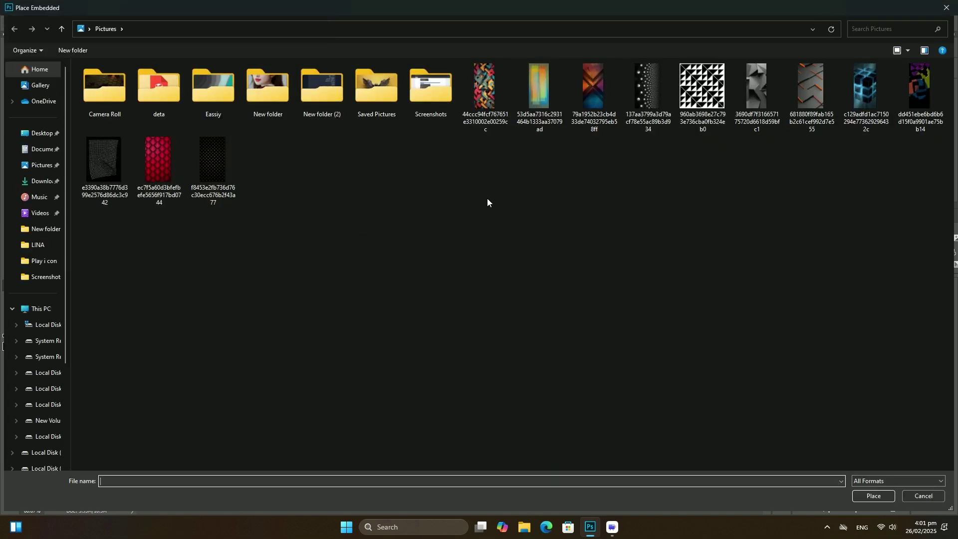
{"action": "double_click", "coordinate": [487, 103]}
{"action": "left_click_drag", "start_coordinate": [375, 240], "coordinate": [572, 229]}
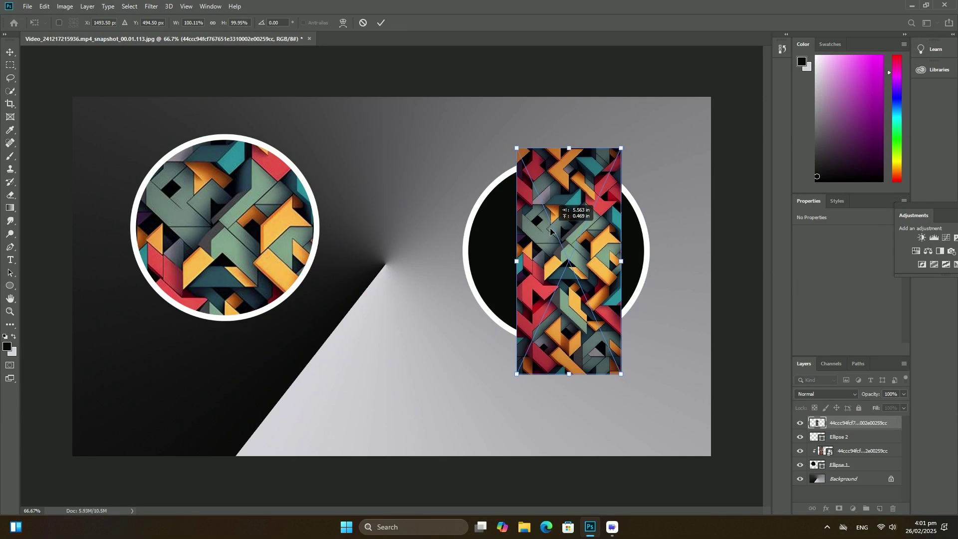
{"action": "left_click_drag", "start_coordinate": [540, 262], "coordinate": [475, 265]}
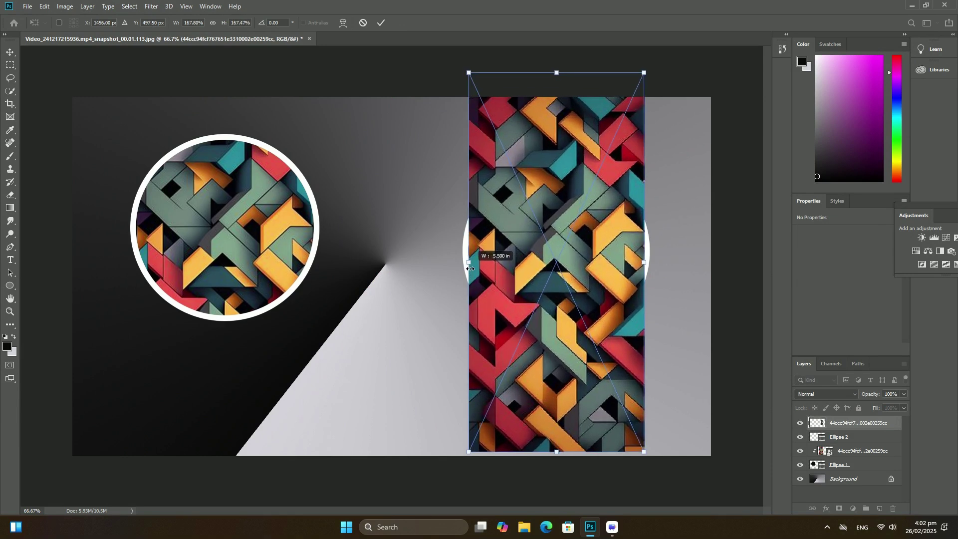
{"action": "key", "text": "Return"}
Clip the new pattern inside the right circle and select the Background layer
{"action": "right_click", "coordinate": [845, 427]}
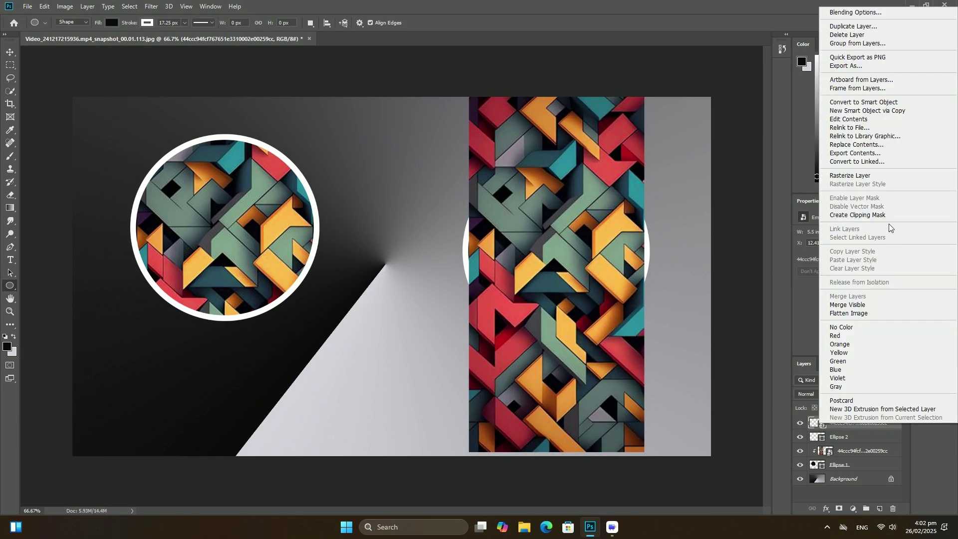
{"action": "left_click", "coordinate": [861, 216]}
{"action": "left_click", "coordinate": [835, 479]}
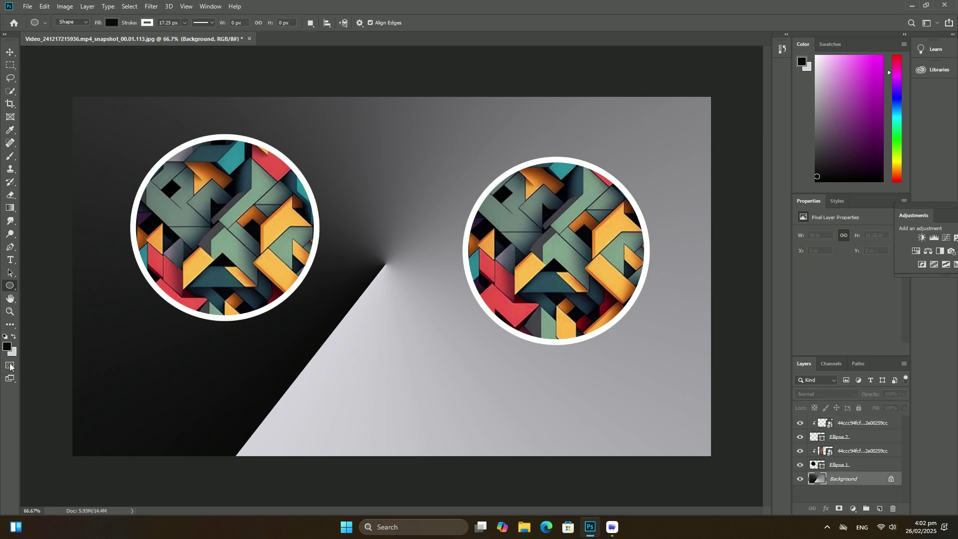
Draw a large rectangle across most of the canvas with a grey speckled style
{"action": "right_click", "coordinate": [14, 285]}
{"action": "left_click", "coordinate": [97, 289]}
{"action": "mouse_move", "coordinate": [90, 114]}
{"action": "left_mouse_down"}
{"action": "mouse_move", "coordinate": [565, 442]}
{"action": "mouse_move", "coordinate": [687, 424]}
{"action": "left_mouse_up"}
{"action": "left_click", "coordinate": [837, 201]}
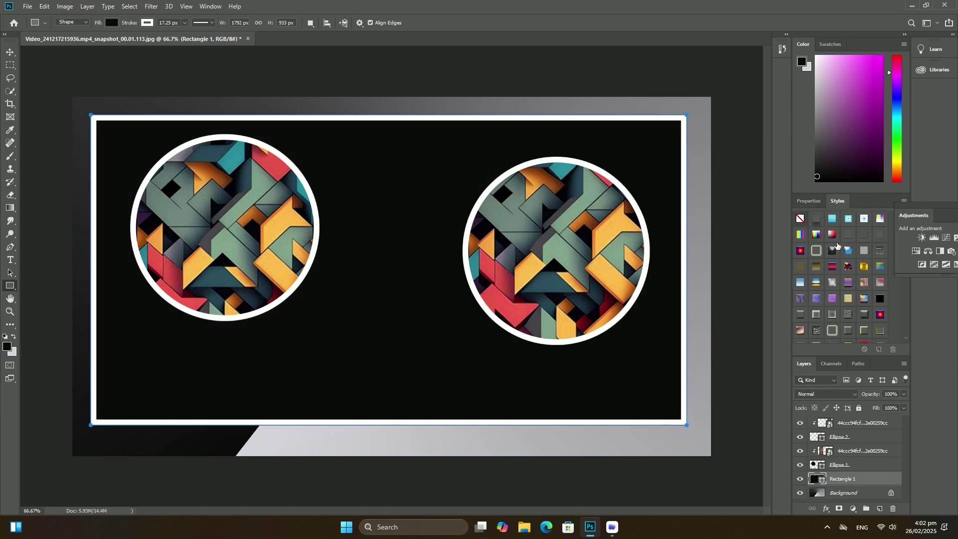
{"action": "left_click", "coordinate": [827, 282]}
Add a smaller rainbow-pattern rectangle inside it, then a third, innermost rectangle
{"action": "mouse_move", "coordinate": [107, 135]}
{"action": "left_mouse_down"}
{"action": "mouse_move", "coordinate": [565, 357]}
{"action": "mouse_move", "coordinate": [673, 383]}
{"action": "mouse_move", "coordinate": [668, 402]}
{"action": "left_mouse_up"}
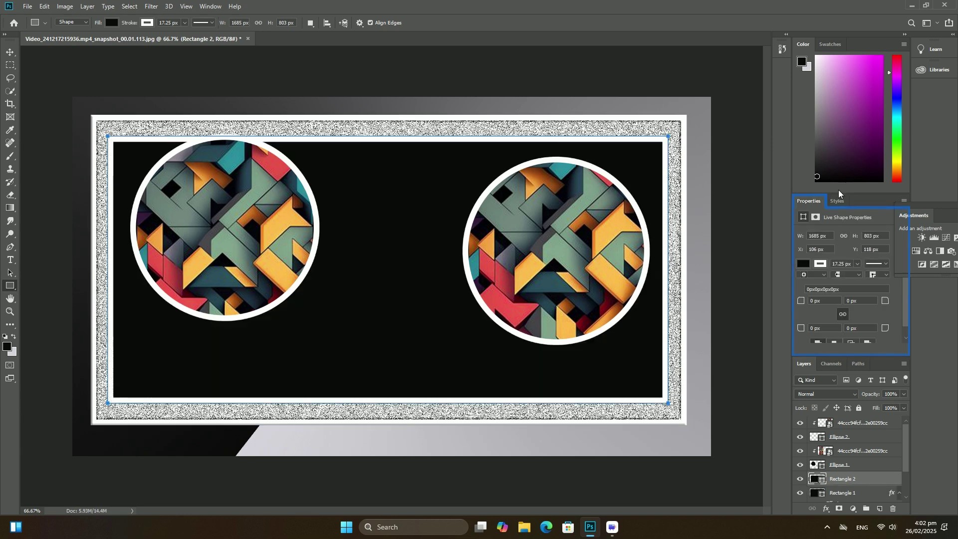
{"action": "left_click", "coordinate": [835, 200]}
{"action": "left_click", "coordinate": [879, 299]}
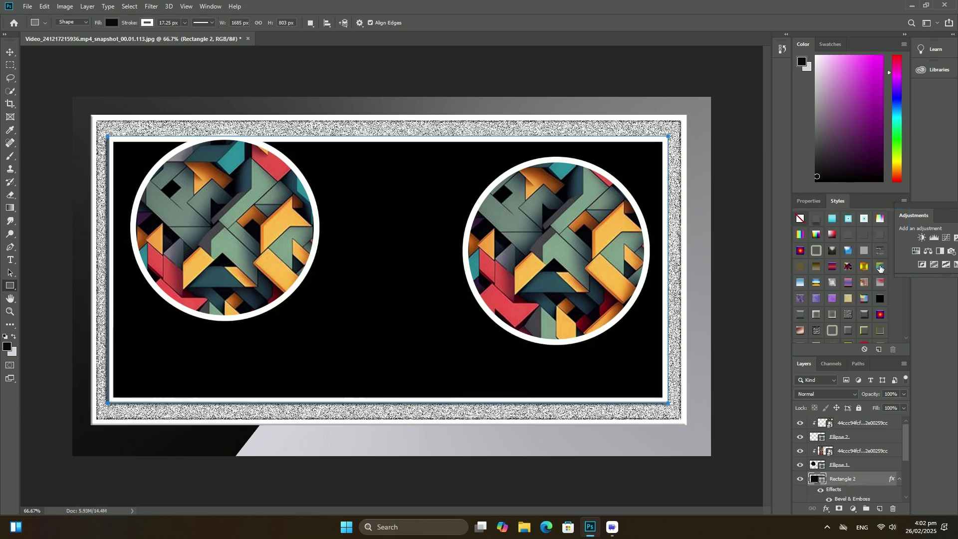
{"action": "left_click_drag", "start_coordinate": [134, 162], "coordinate": [639, 384]}
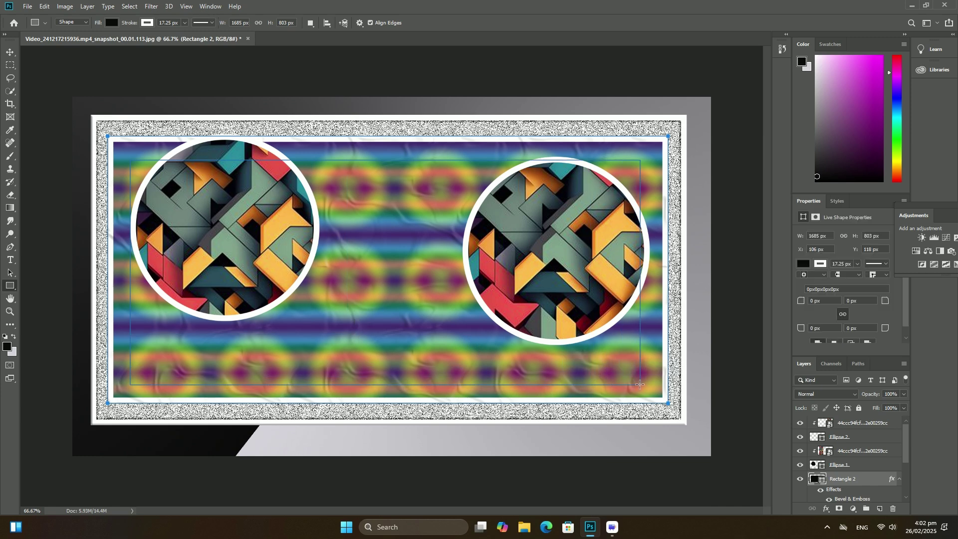
{"action": "left_click", "coordinate": [836, 202]}
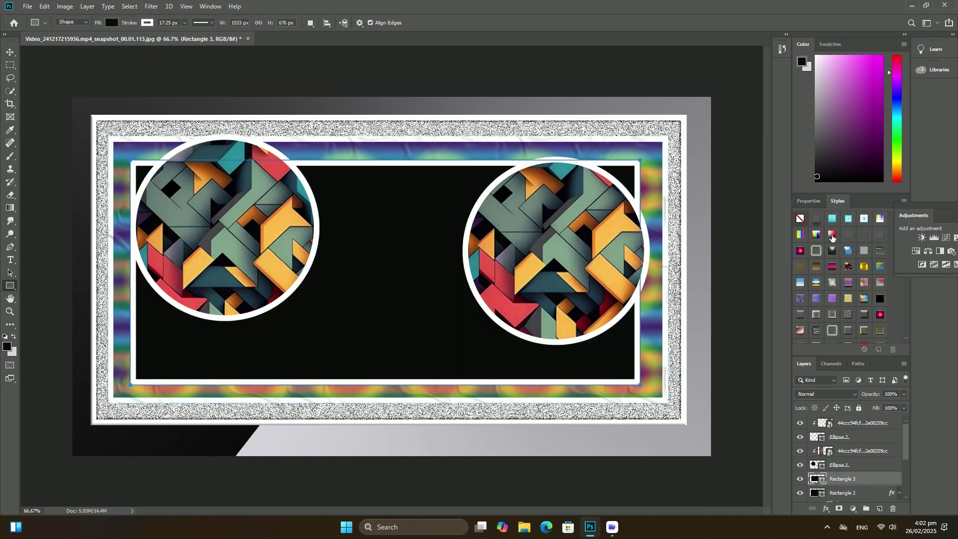